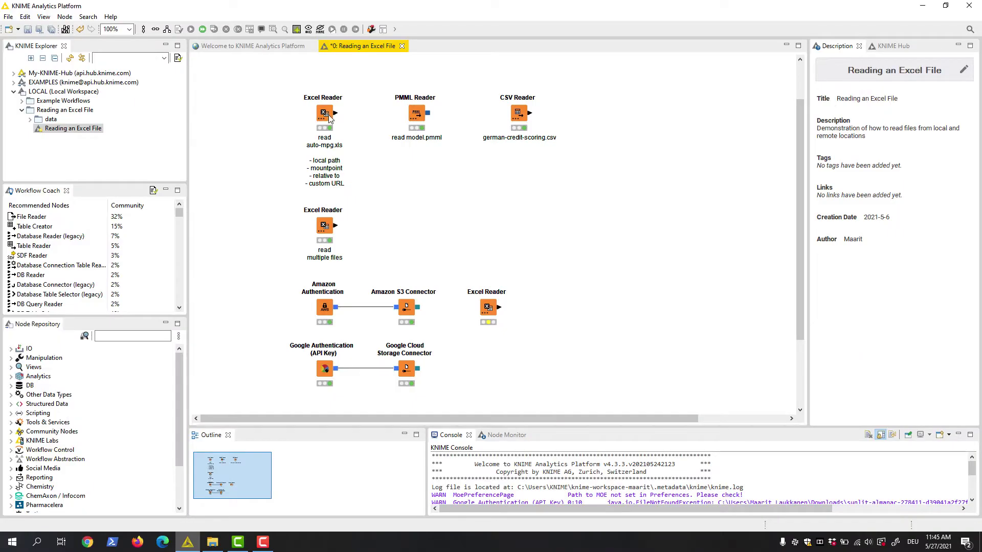
Step: Select the top Excel Reader node on the canvas
left_click(325, 114)
Step: Open the Excel Reader dialog, move it to the top, and read from Mountpoint (LOCAL)
double_click(324, 113)
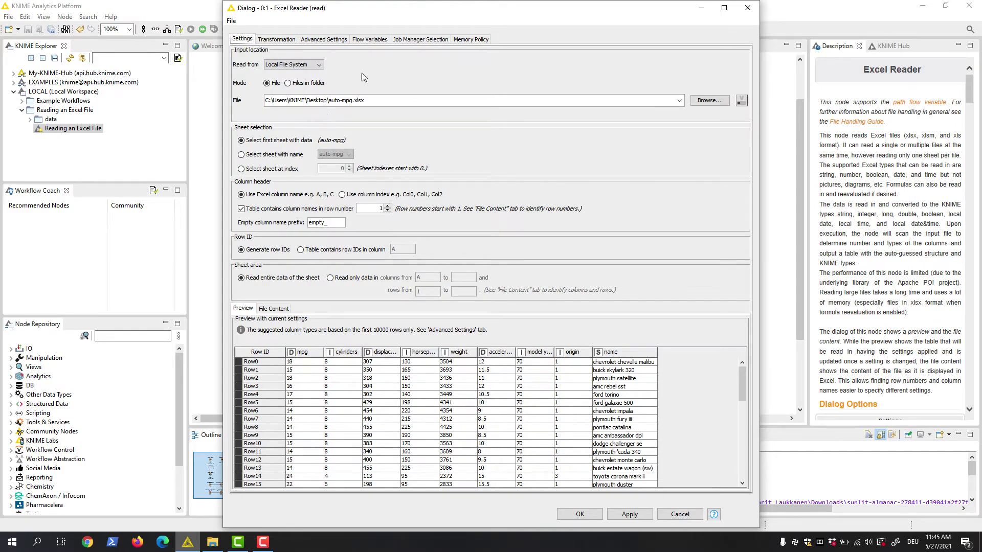
left_click_drag(409, 12, 397, 161)
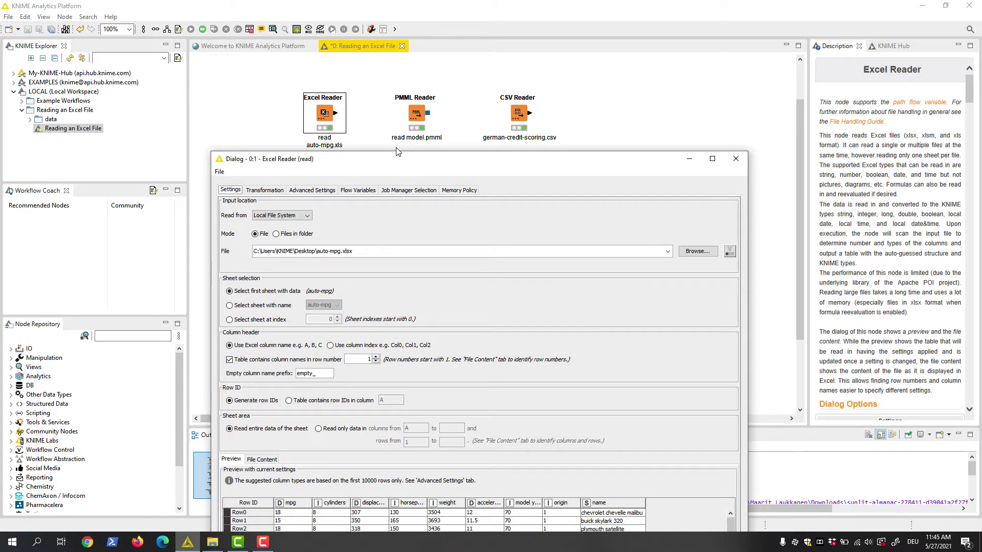
left_click_drag(396, 160, 392, 19)
left_click(303, 74)
left_click(301, 92)
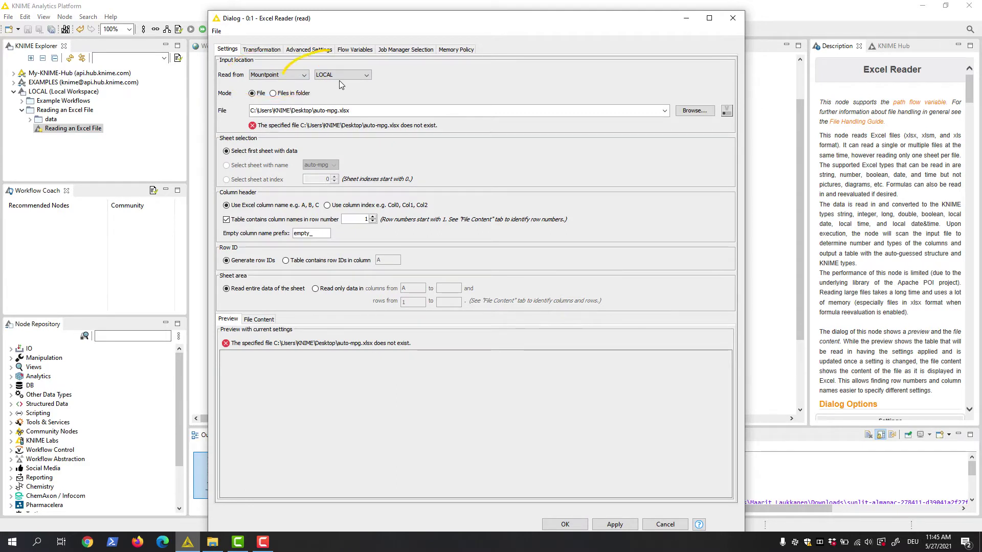
left_click(304, 76)
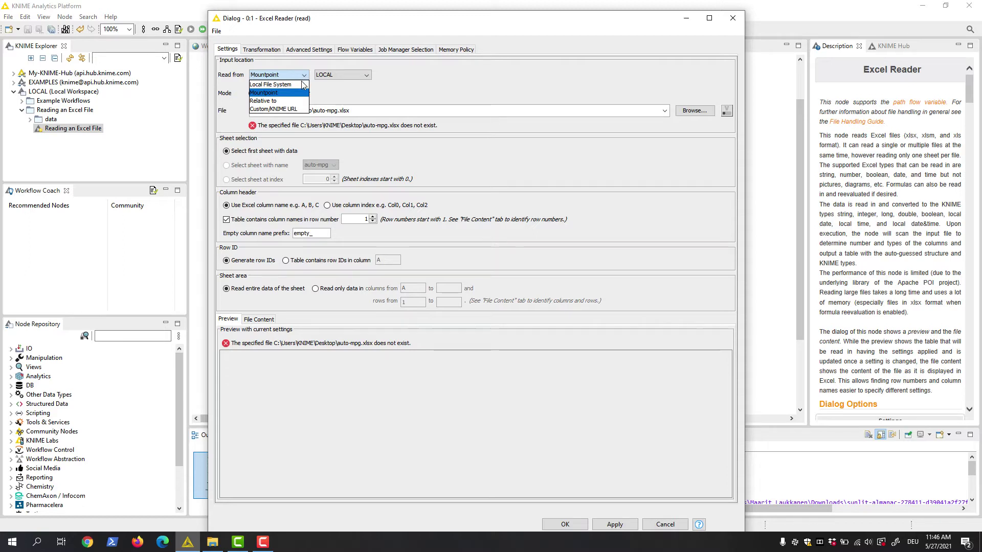
Step: Set Read from back to Local File System with Desktop auto-mpg.xlsx re-selected
left_click(302, 86)
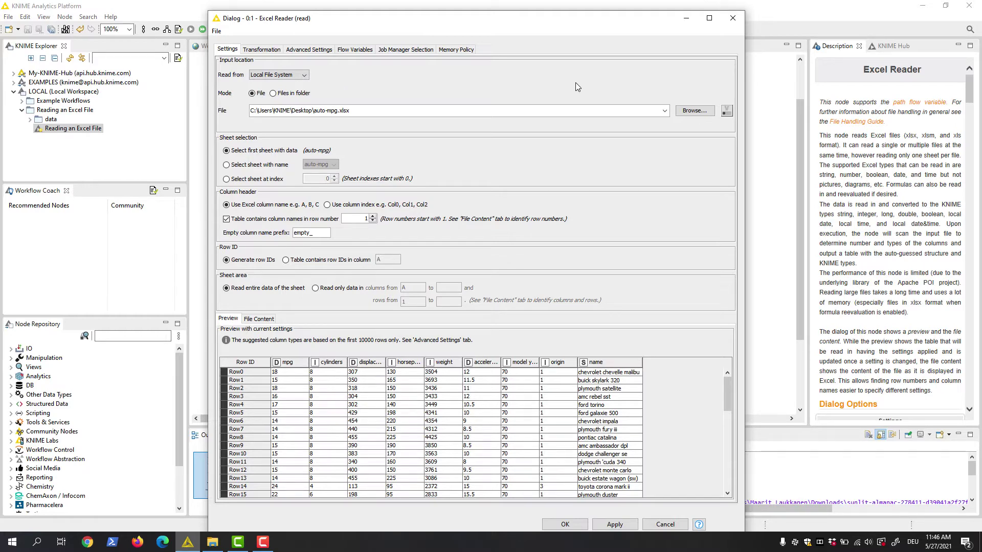
left_click(693, 111)
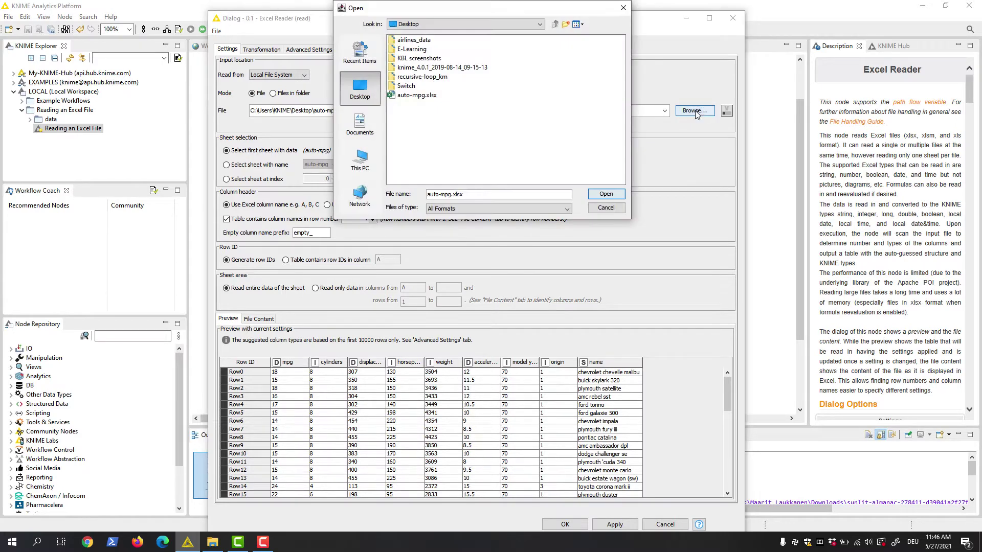
left_click(420, 98)
left_click(606, 194)
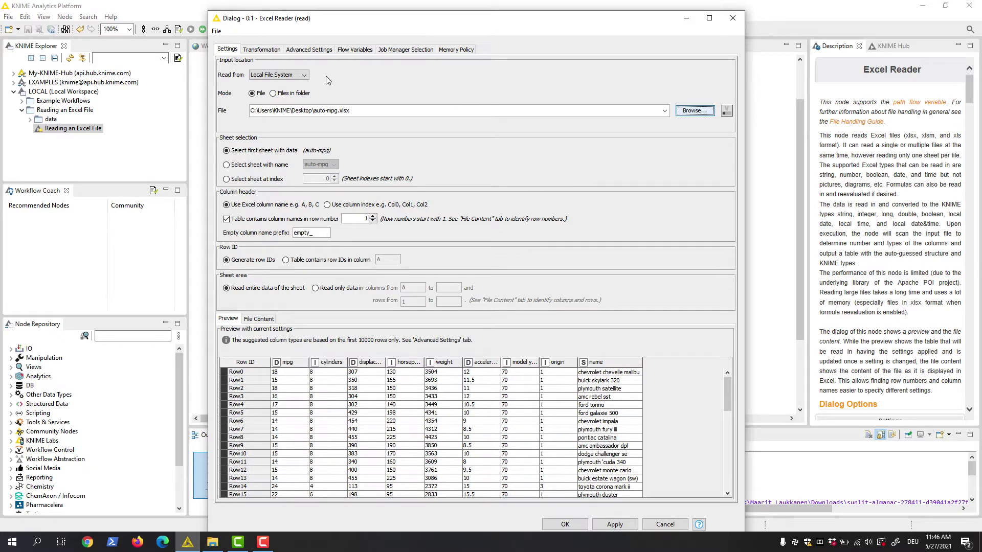
Step: Read from Mountpoint LOCAL, selecting Reading an Excel File/data/auto-mpg.xlsx
left_click(303, 76)
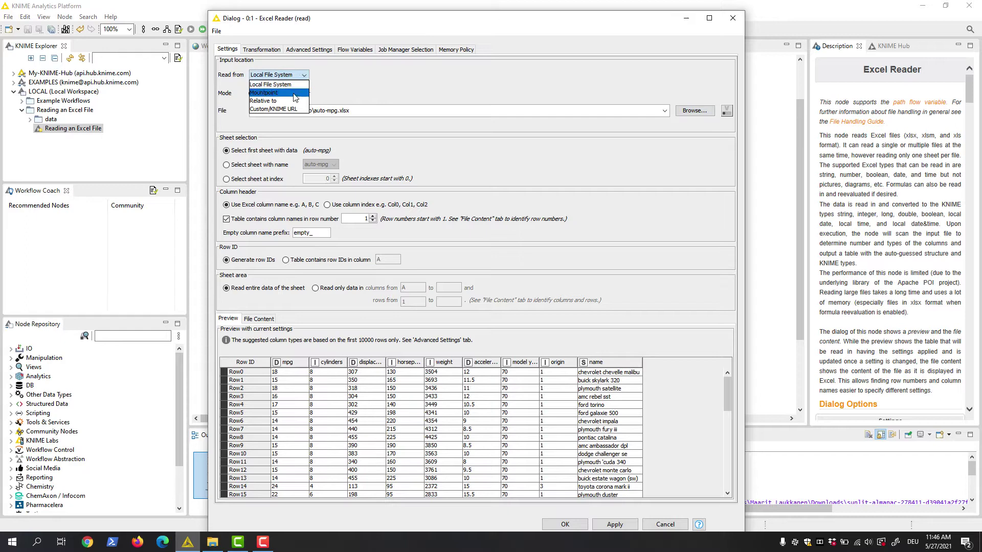
left_click(294, 93)
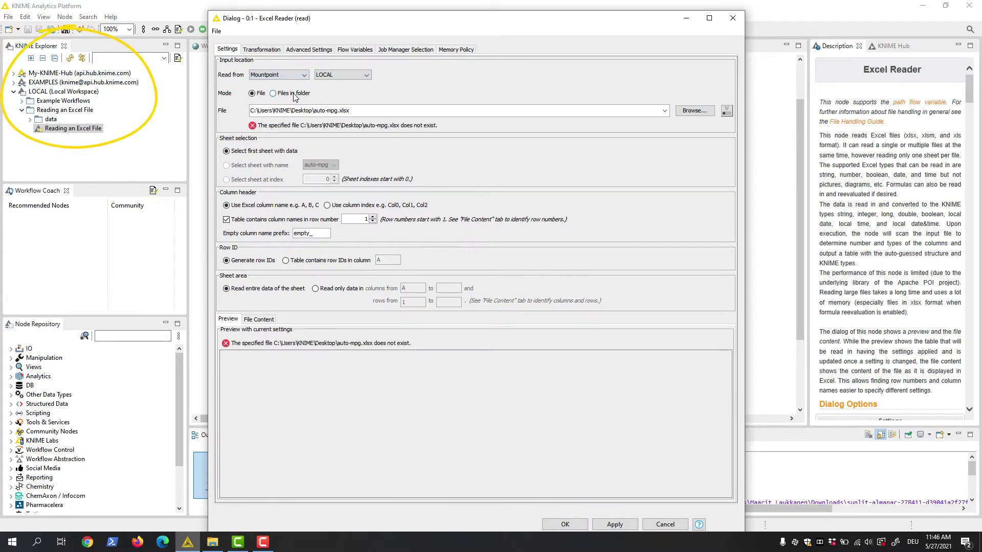
left_click(367, 75)
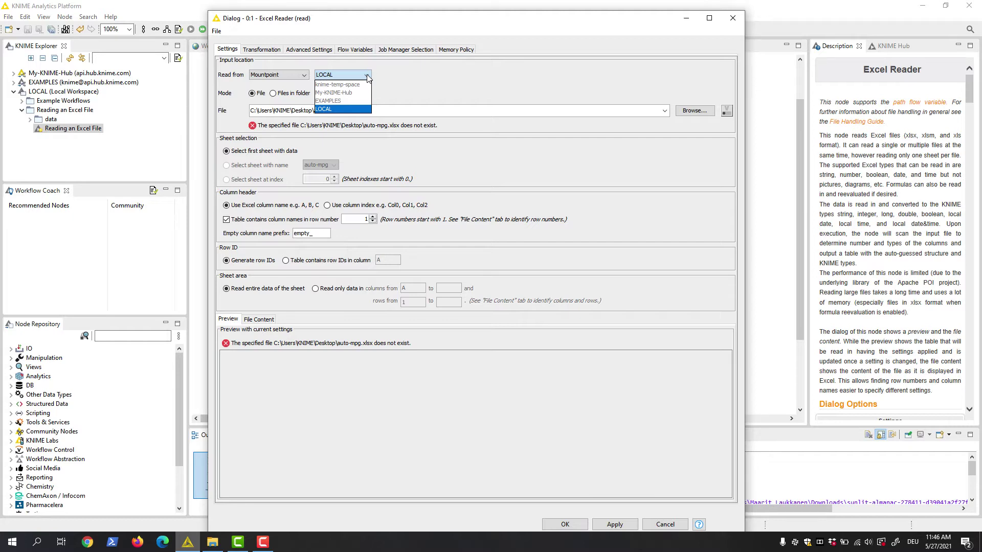
left_click(356, 111)
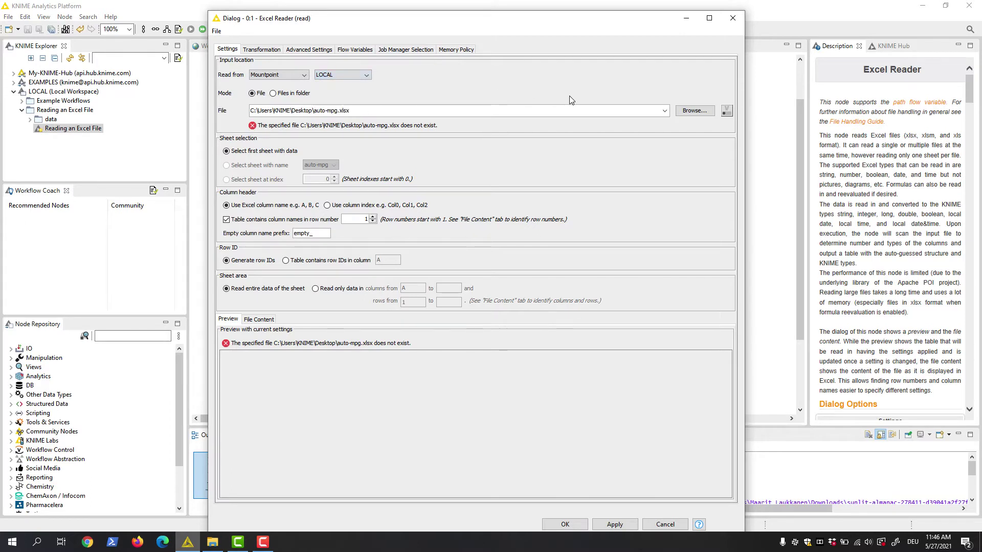
left_click(693, 110)
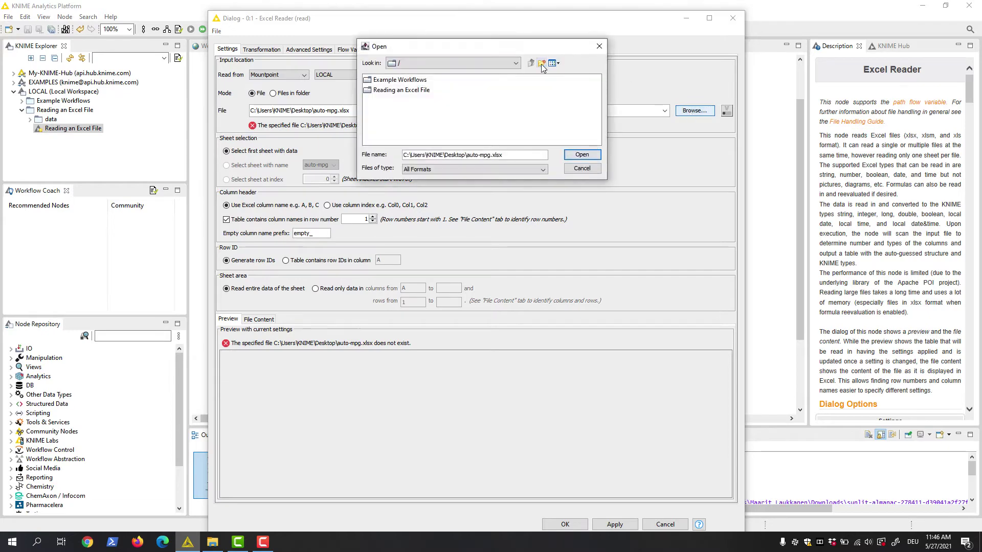
double_click(427, 92)
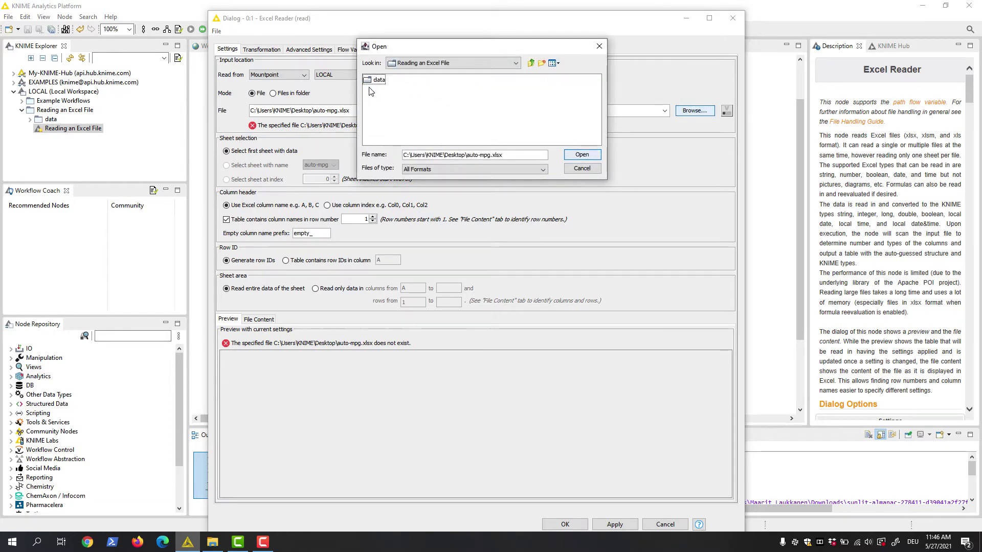
double_click(371, 81)
left_click(369, 83)
left_click(579, 155)
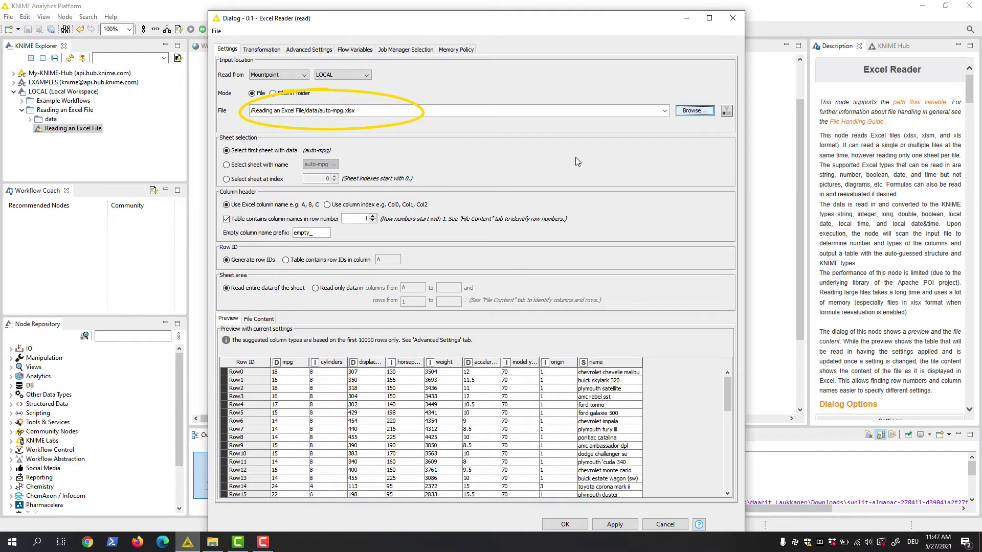
Step: Read Reading an Excel File/data/auto-mpg.xlsx relative to Current mountpoint, browsing from the root
left_click(304, 76)
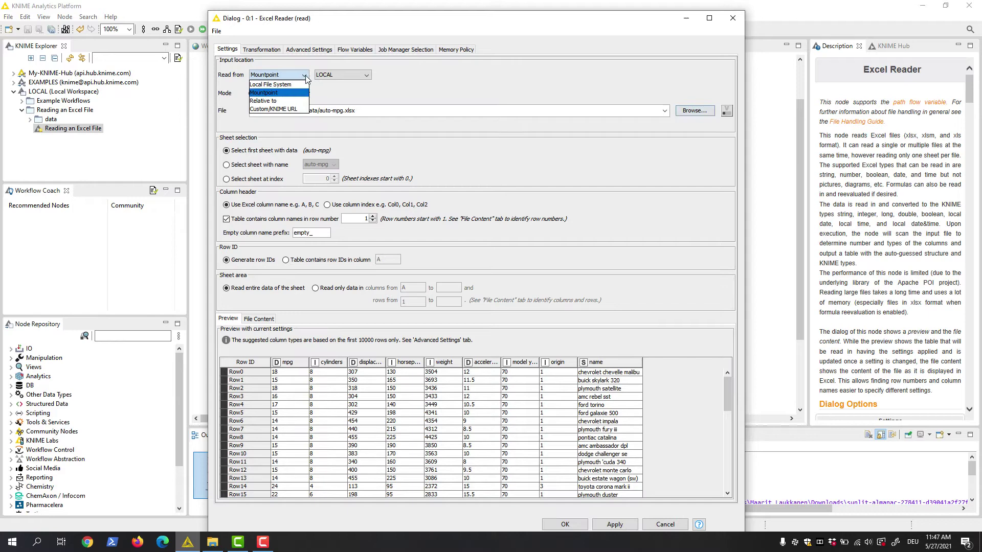
left_click(296, 101)
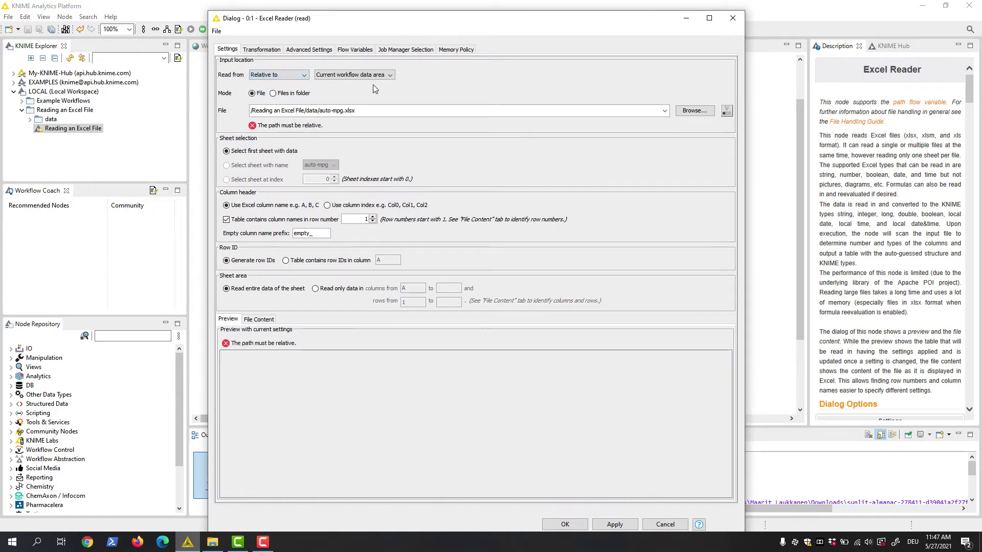
left_click(390, 75)
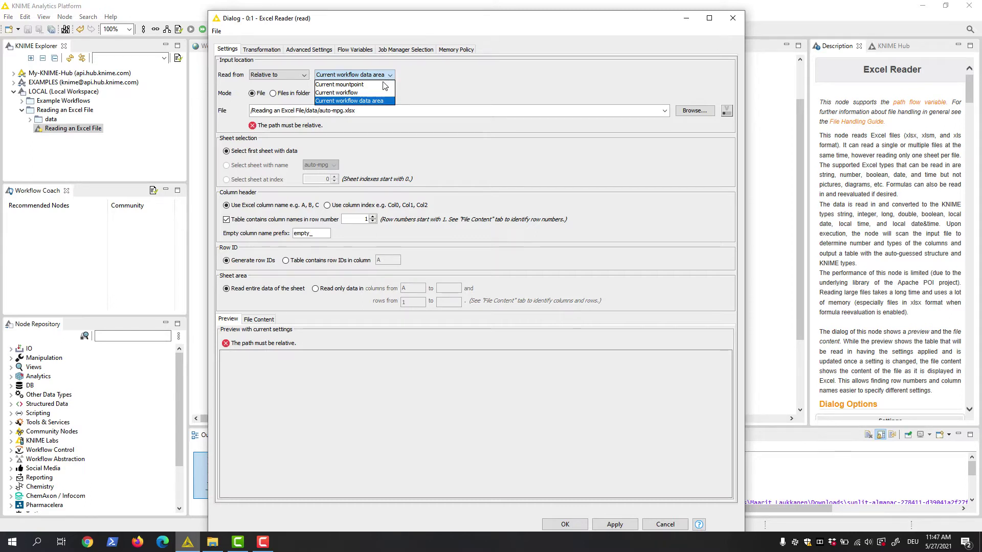
left_click(381, 85)
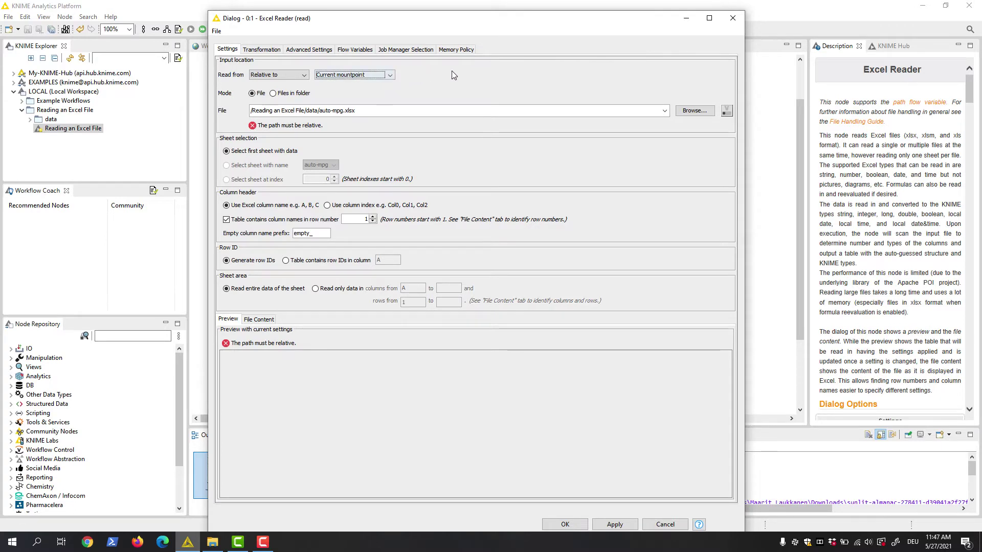
left_click(694, 110)
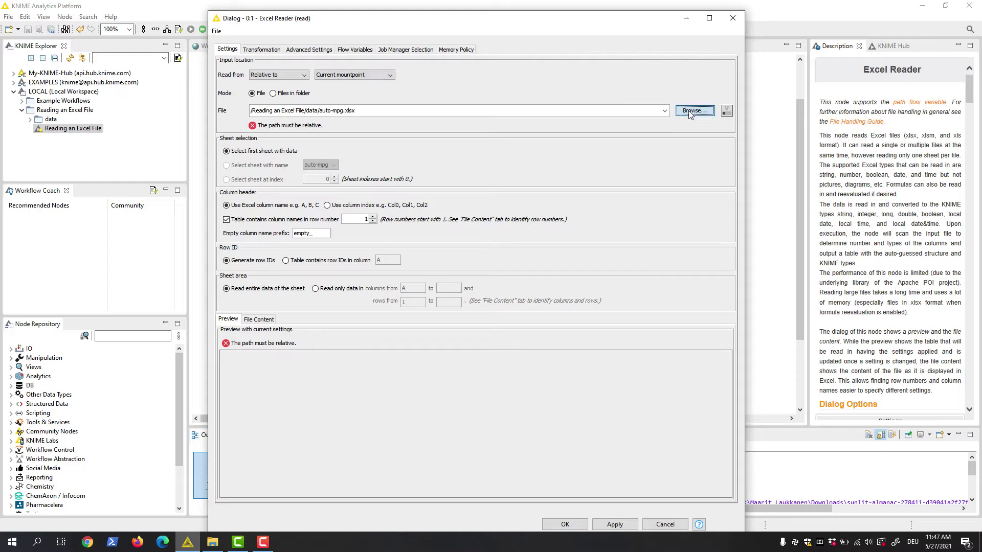
left_click(530, 65)
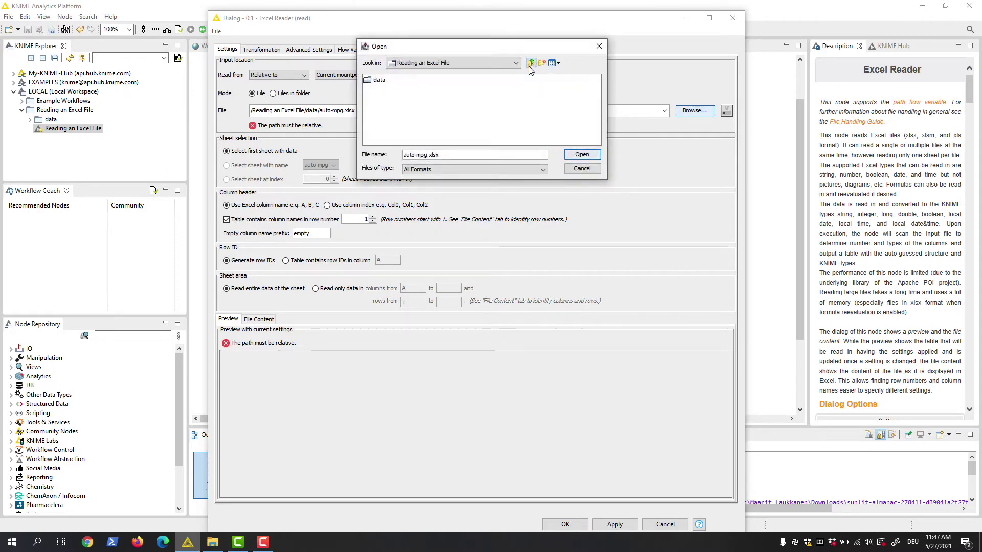
left_click(530, 65)
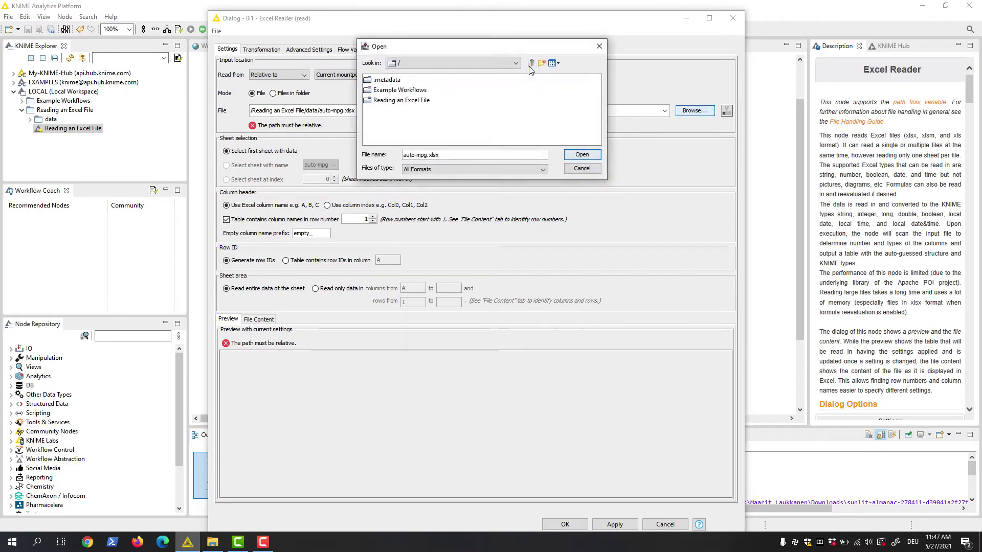
double_click(368, 100)
left_click(375, 81)
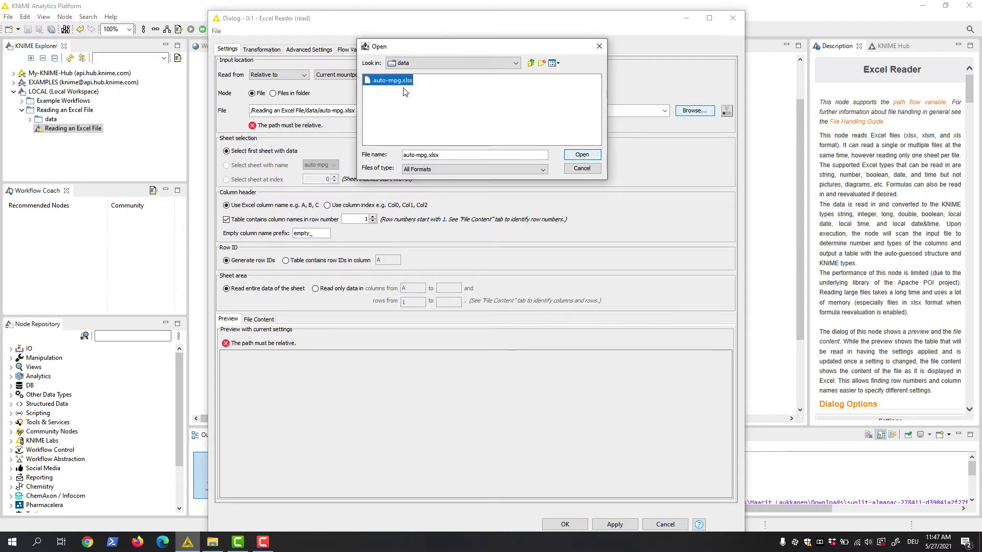
left_click(581, 154)
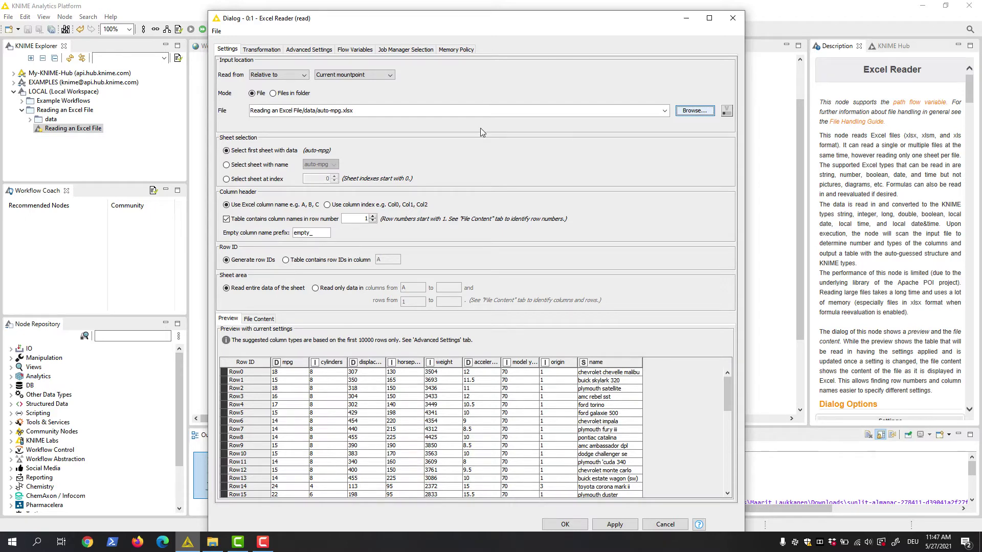
Step: Set relative-to to Current workflow and select ../data/auto-mpg.xlsx
left_click(389, 77)
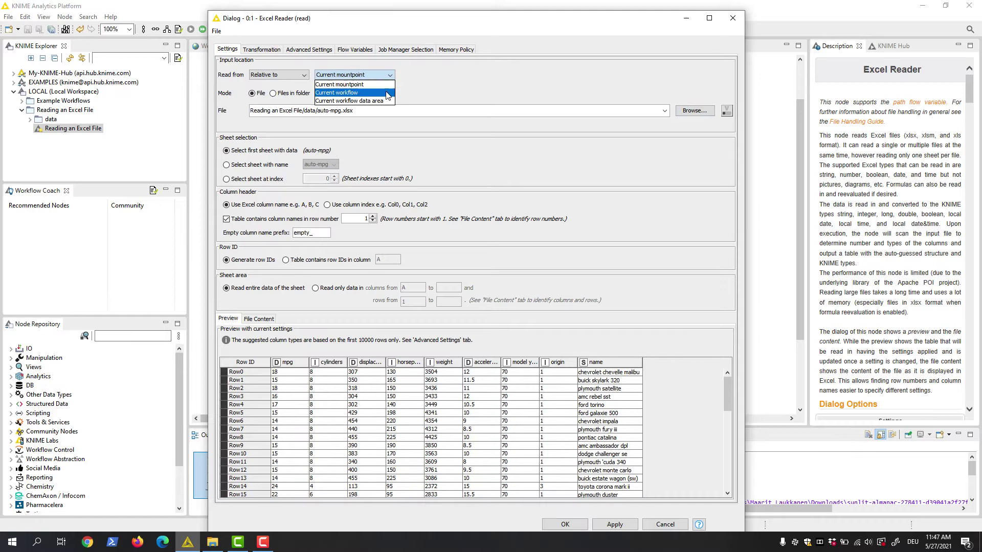
left_click(388, 89)
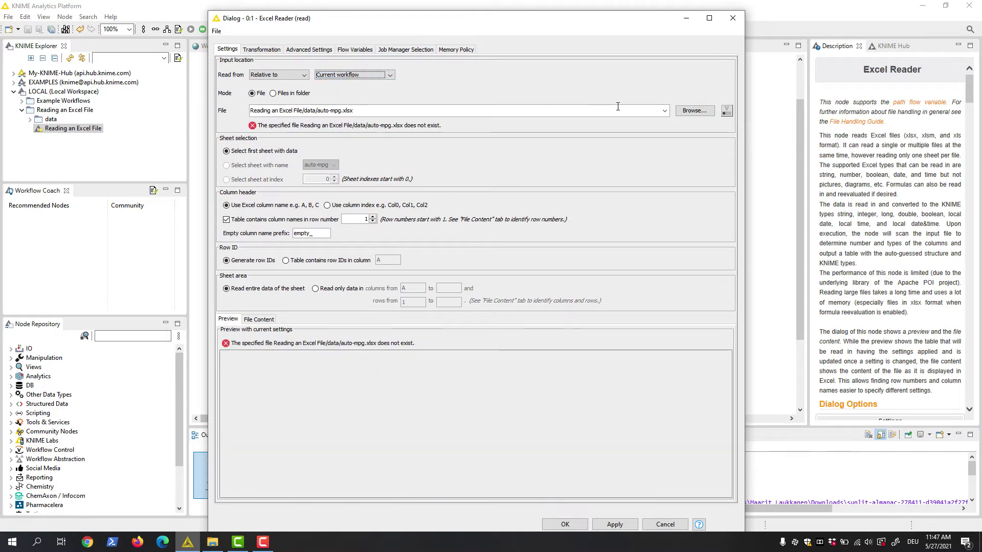
left_click(693, 111)
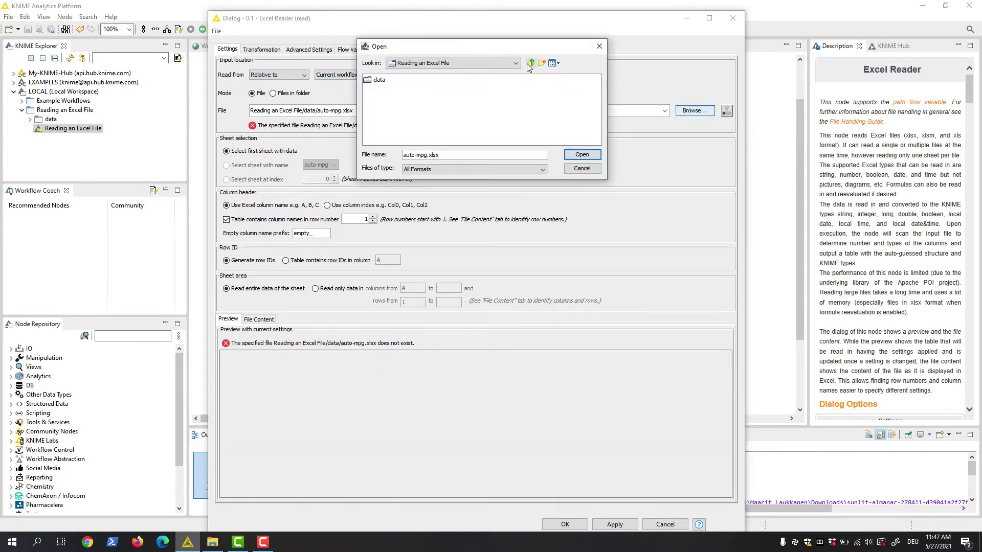
left_click(529, 64)
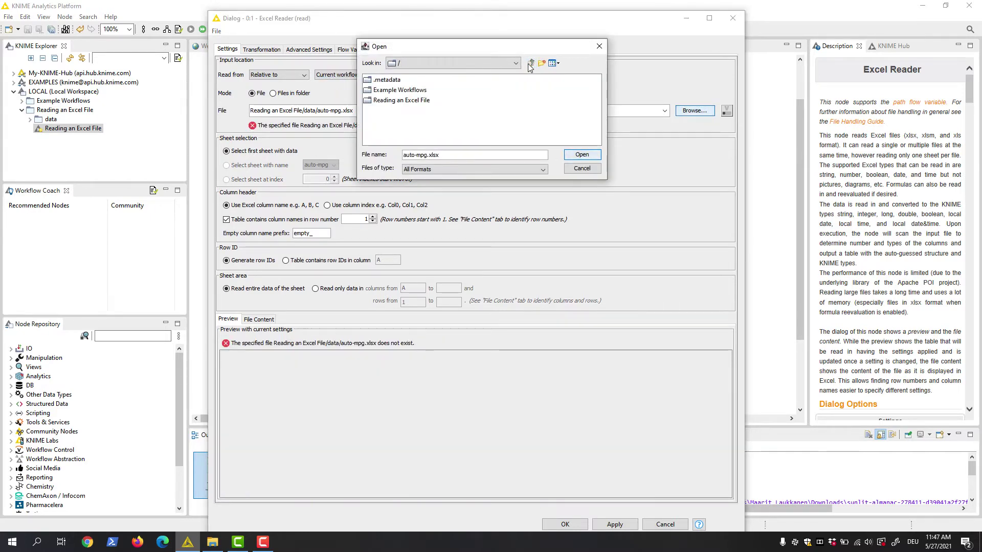
double_click(407, 100)
double_click(375, 80)
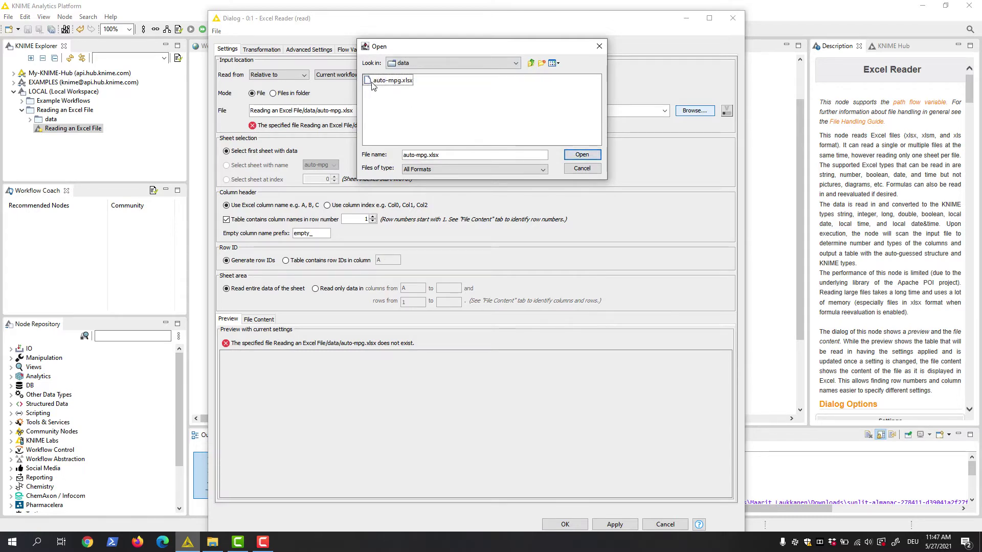
left_click(381, 81)
left_click(576, 153)
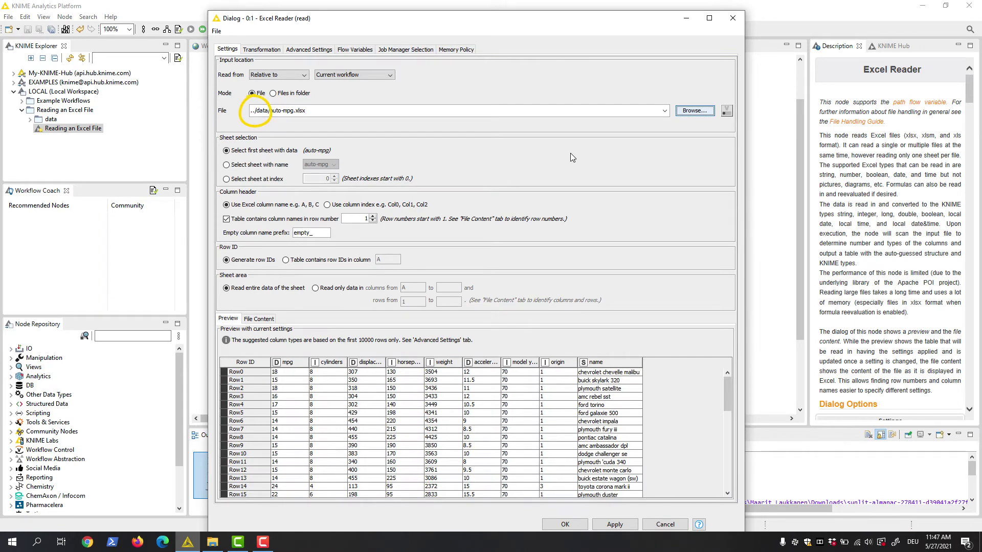
Step: Set relative-to to Current workflow data area and select auto-mpg.xlsx
left_click(392, 75)
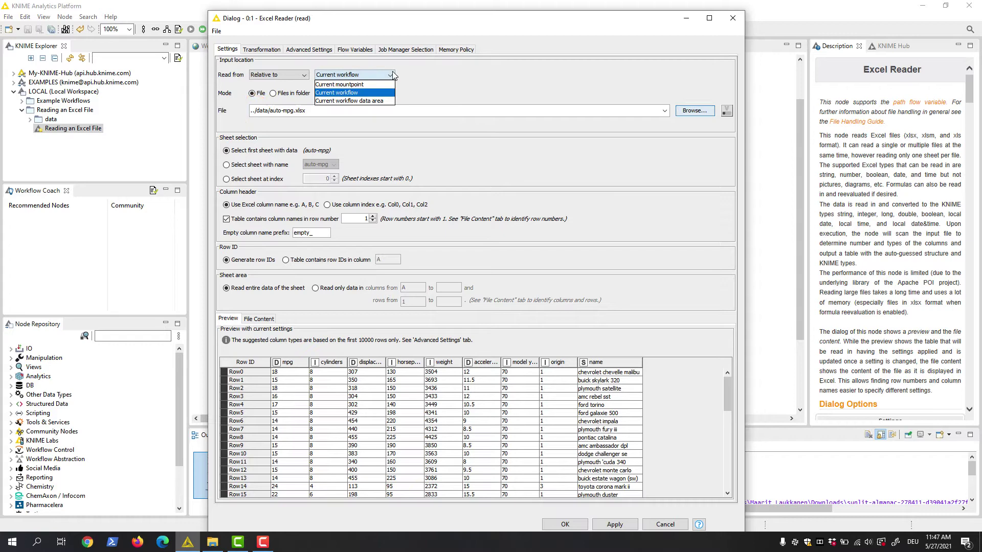
left_click(379, 102)
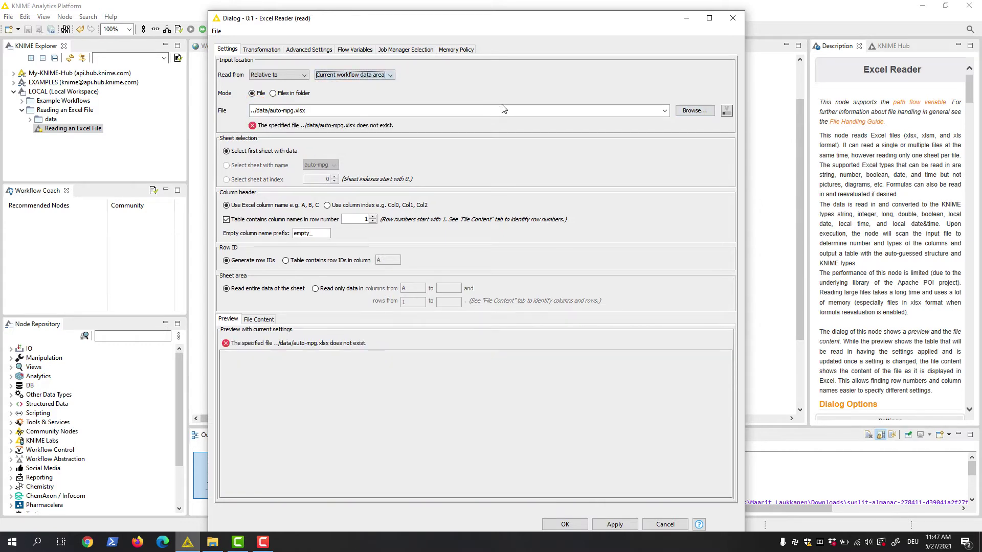
left_click(690, 113)
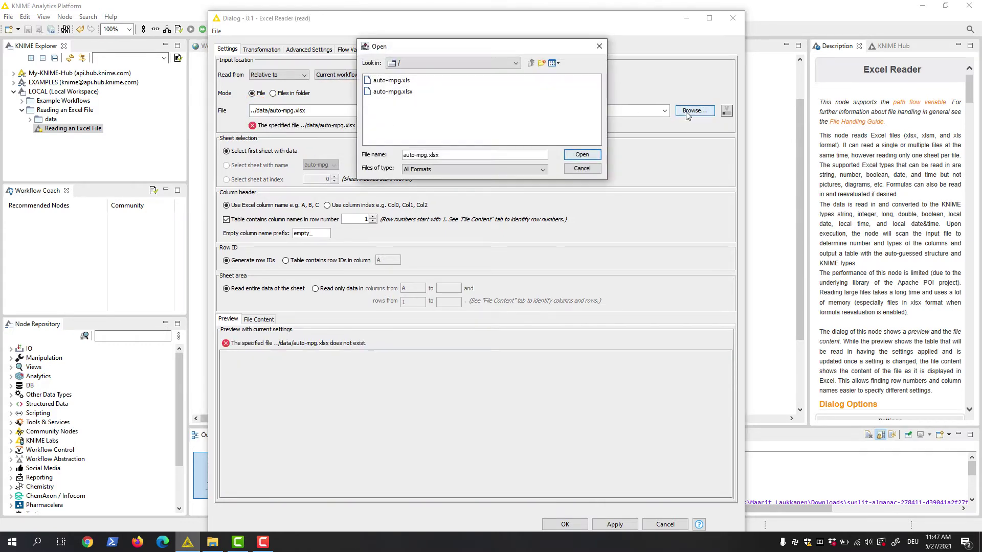
left_click(398, 93)
left_click(580, 155)
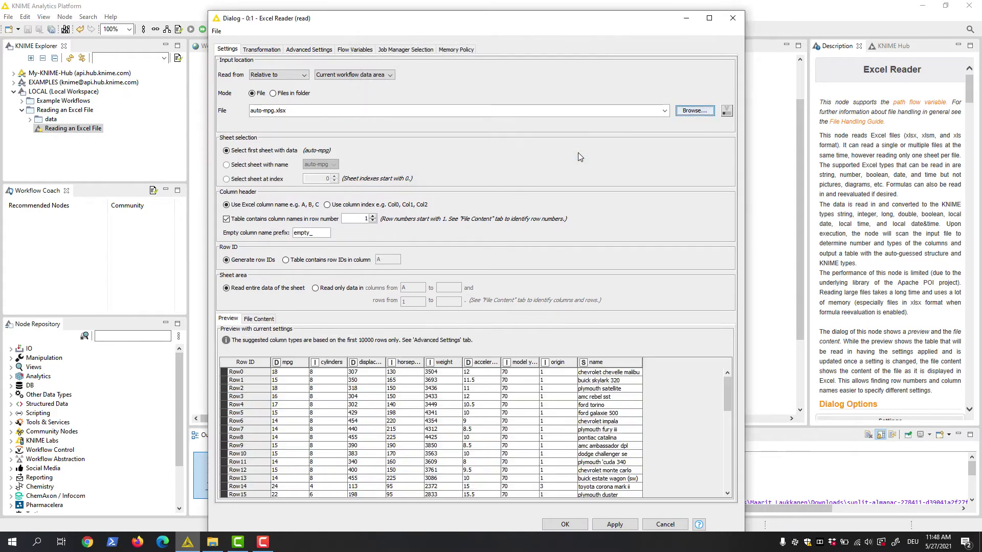
Step: In File Explorer, open Reading an Excel File > Reading an Excel File > data, then close it
left_click(213, 542)
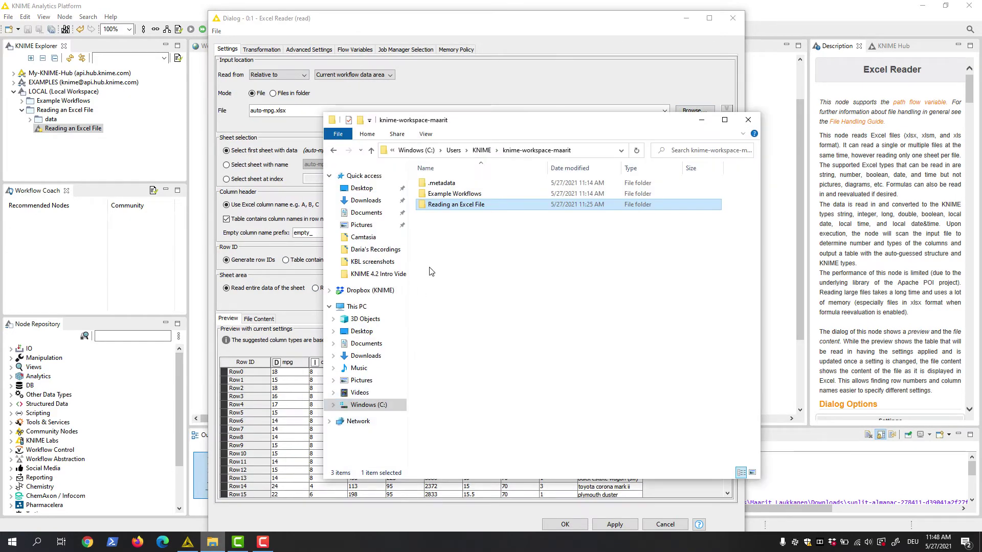
double_click(422, 208)
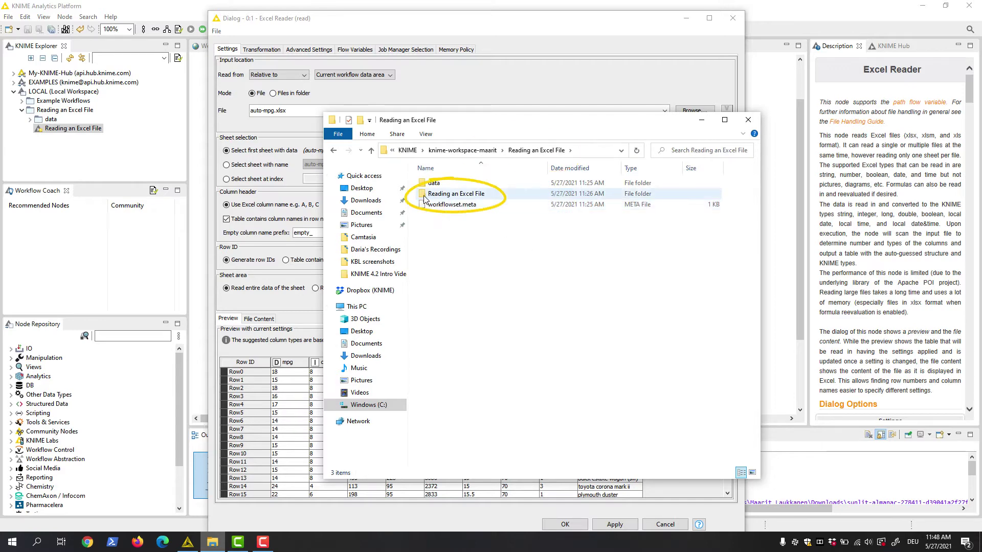
double_click(423, 195)
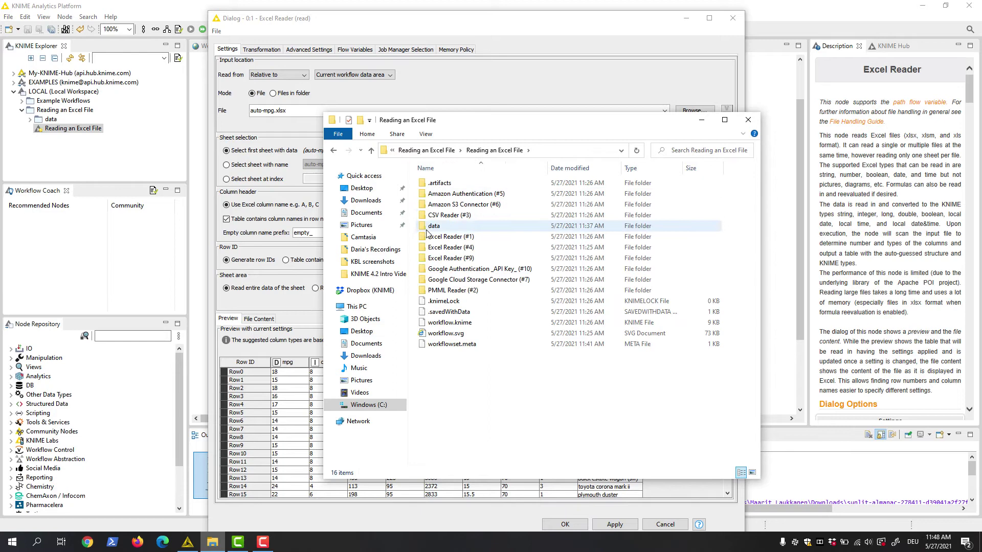
mouse_move(434, 225)
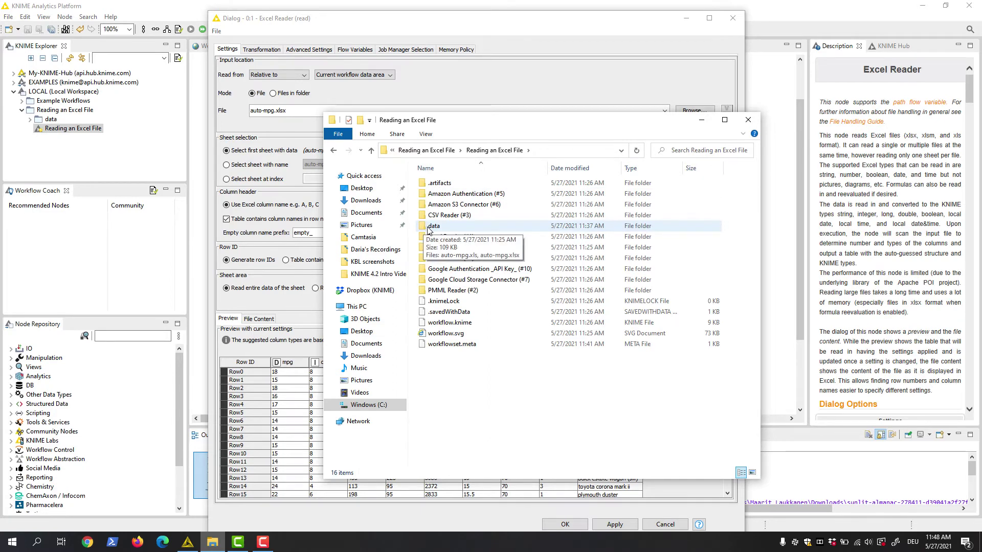
double_click(430, 227)
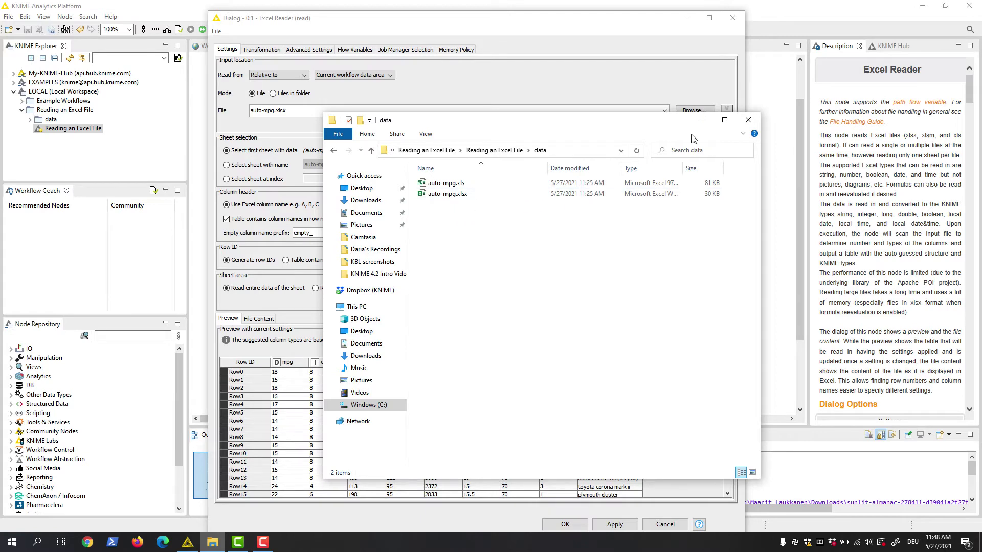
left_click(748, 121)
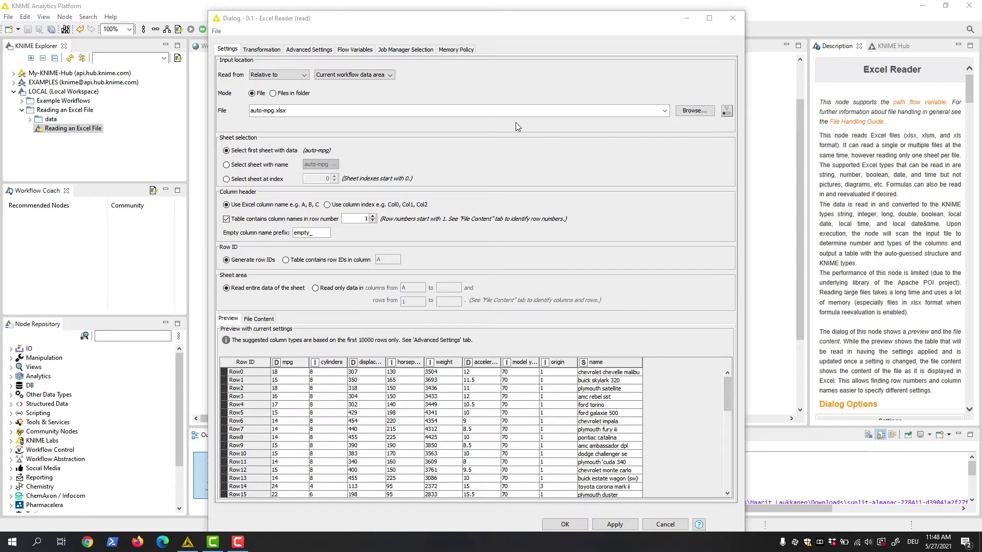
Step: Use Custom/KNIME URL knime://knime.workflow/data/auto-mpg.xlsx and confirm with OK
left_click(278, 74)
left_click(291, 111)
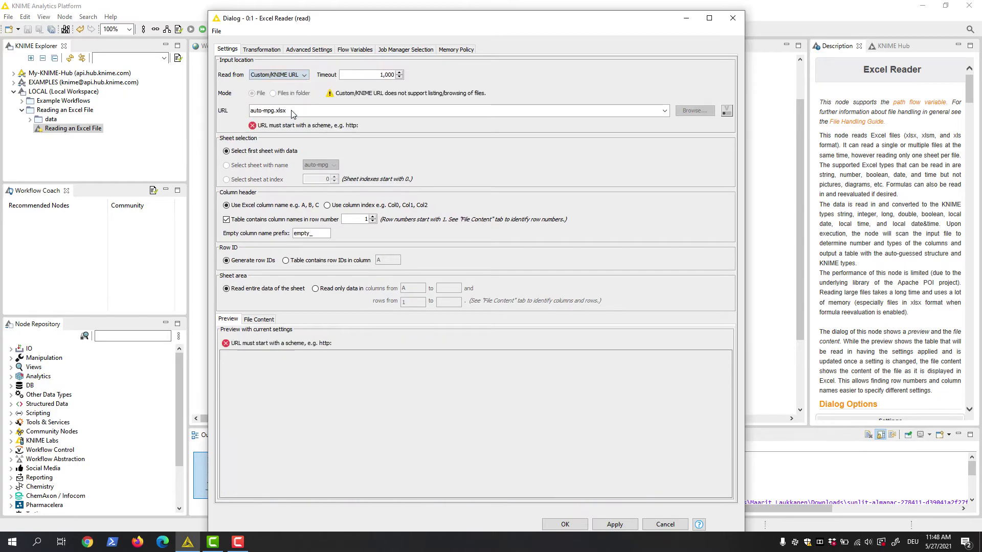
key("Home")
type("knime://knime")
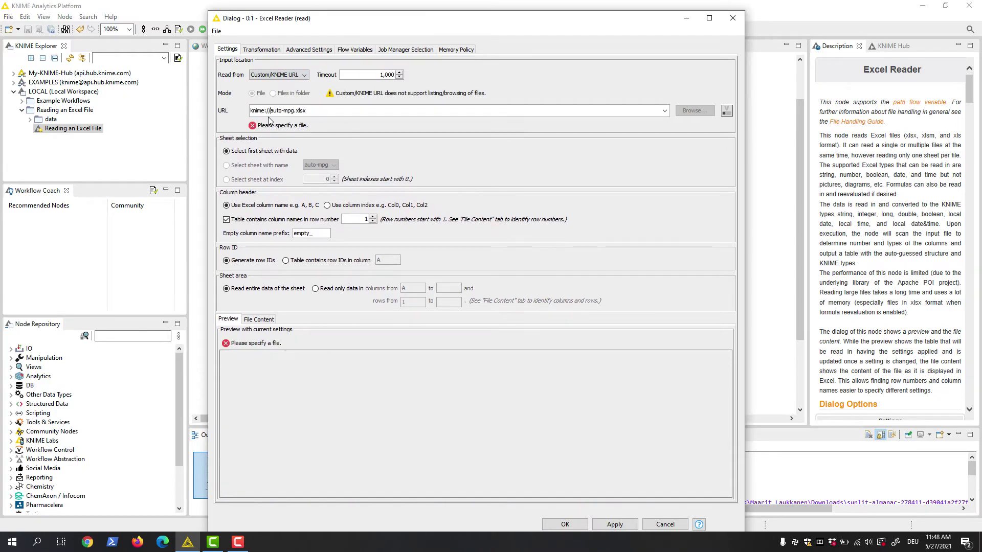
type(".workflow/data/")
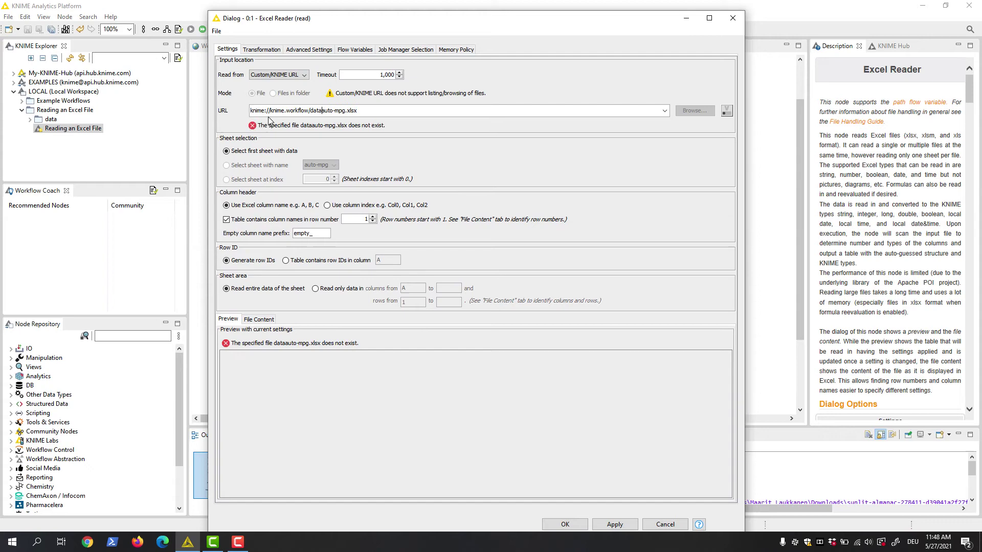
left_click(562, 526)
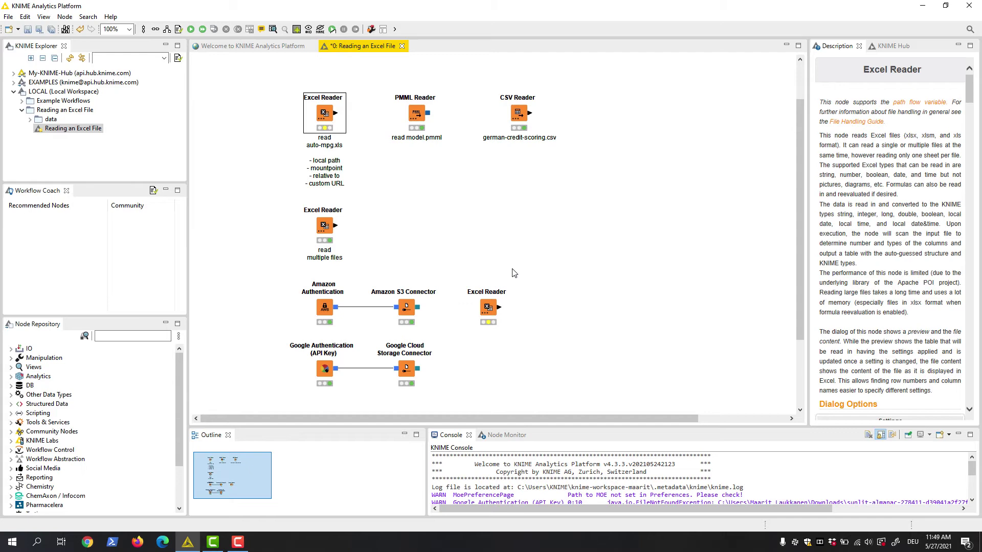
double_click(324, 225)
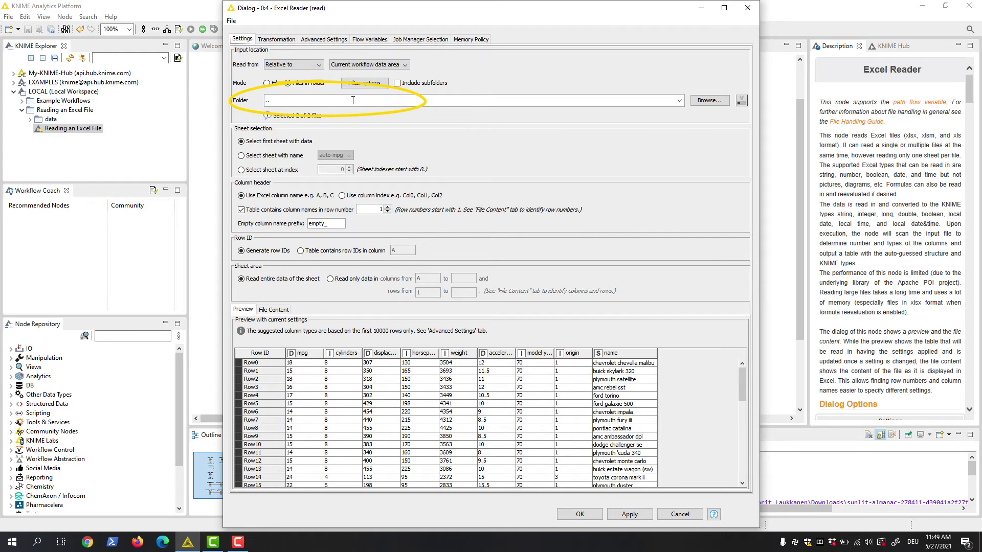
left_click(363, 82)
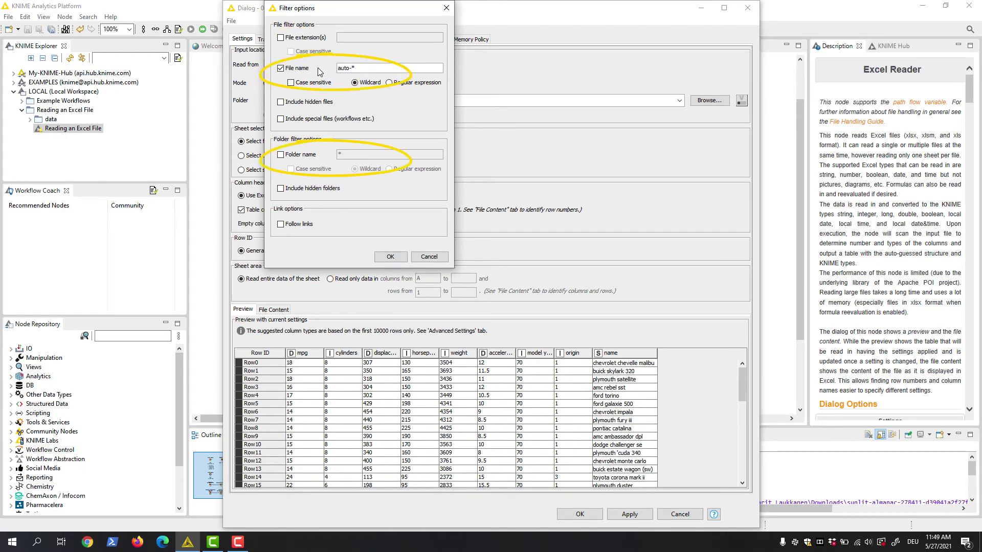
left_click(384, 259)
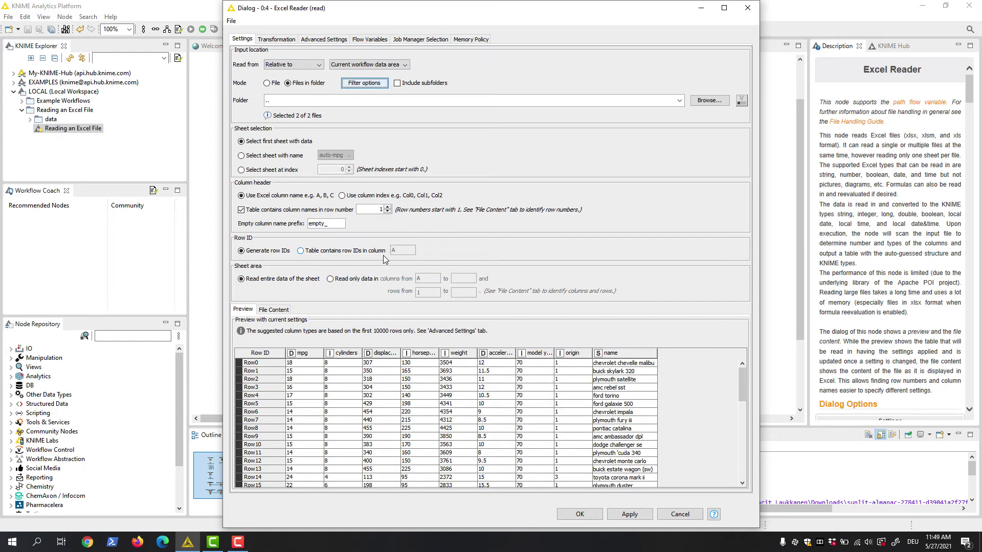
key("Escape")
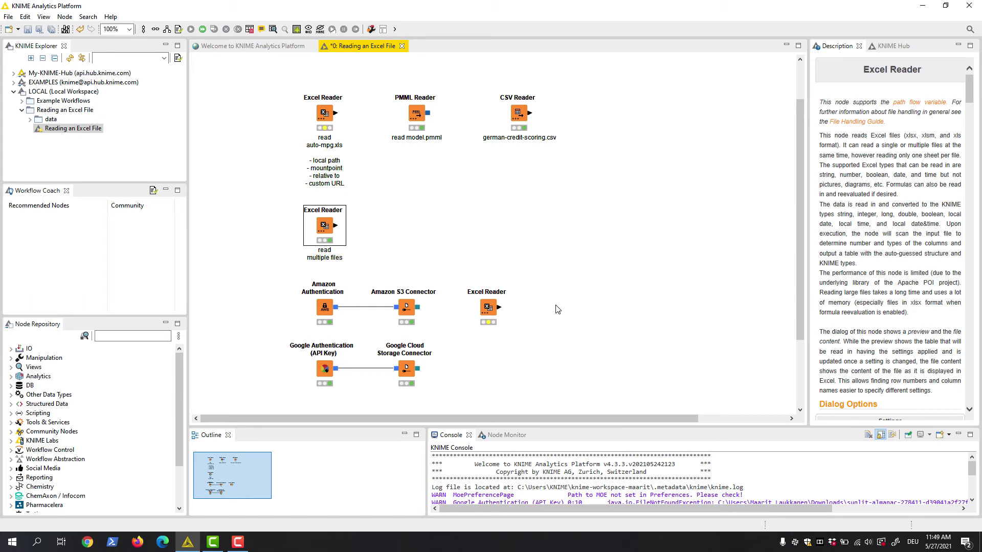
Step: Add a file system connection port to the third Excel Reader, wire the S3 Connector, open its settings
left_click(486, 314)
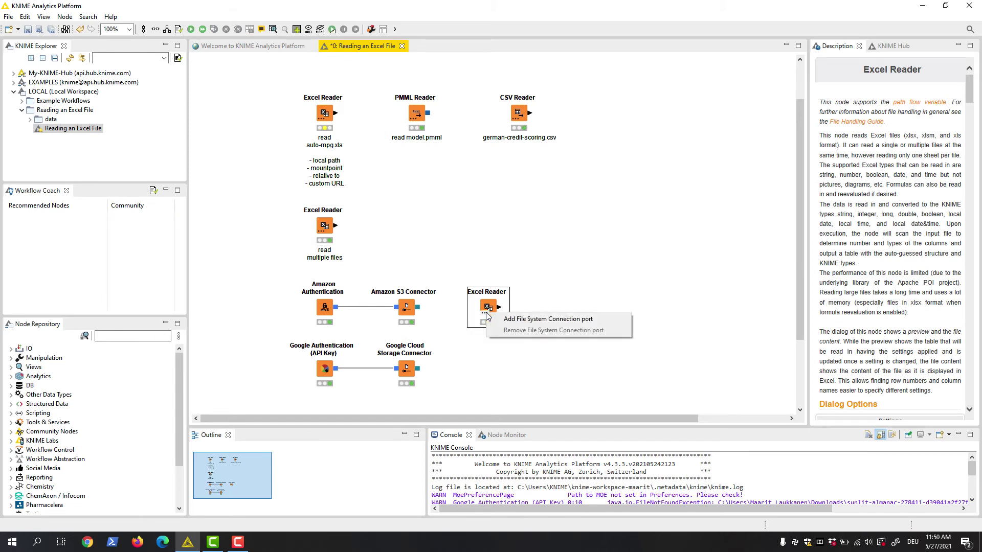
left_click(491, 321)
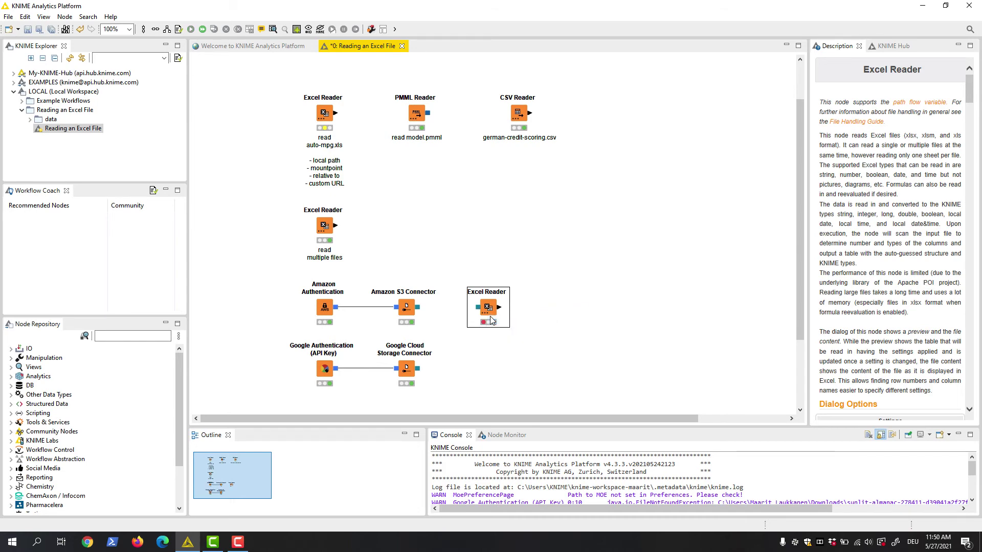
left_click_drag(415, 307, 482, 308)
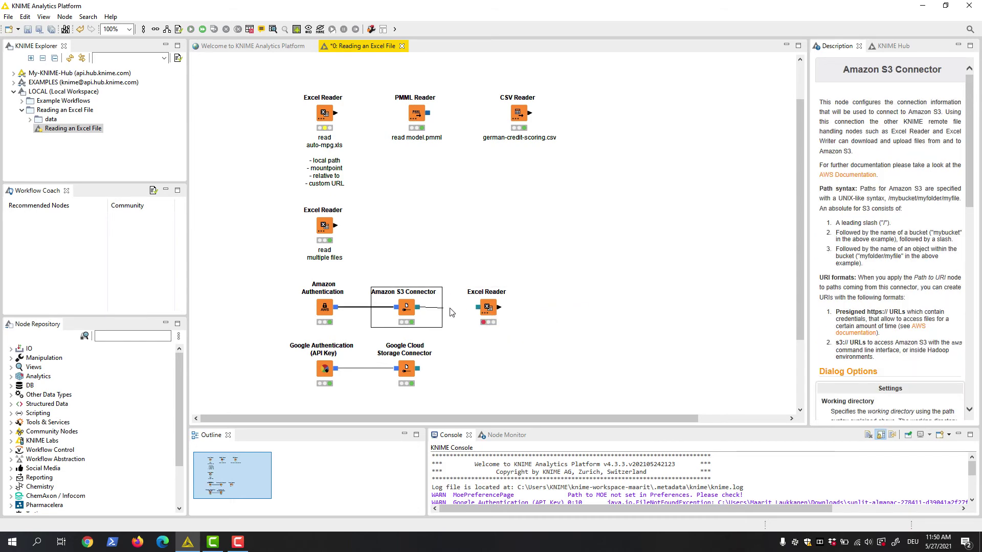
double_click(491, 308)
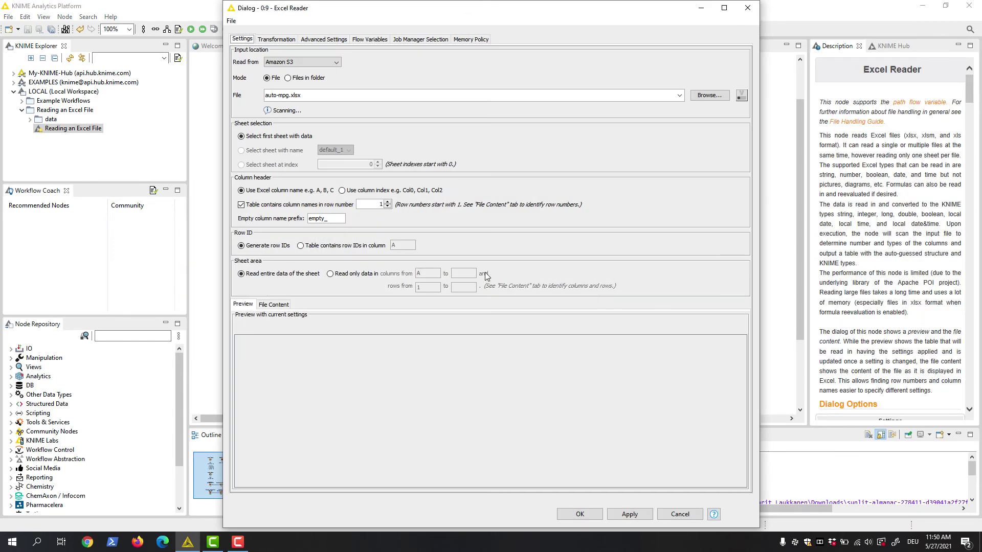
Step: Keep Amazon S3 as the source, select auto-mpg.xlsx from the maarit bucket, and confirm
left_click(336, 62)
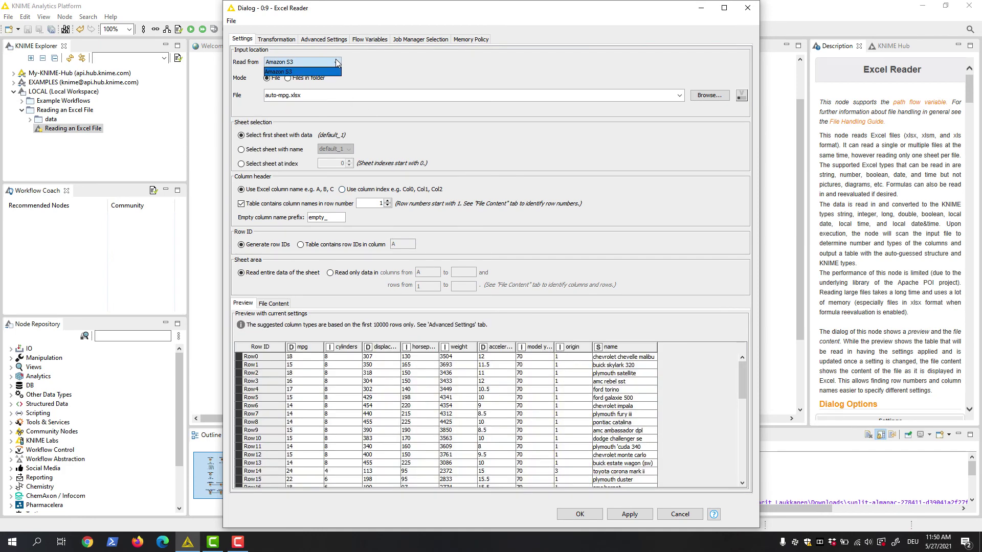
left_click(335, 60)
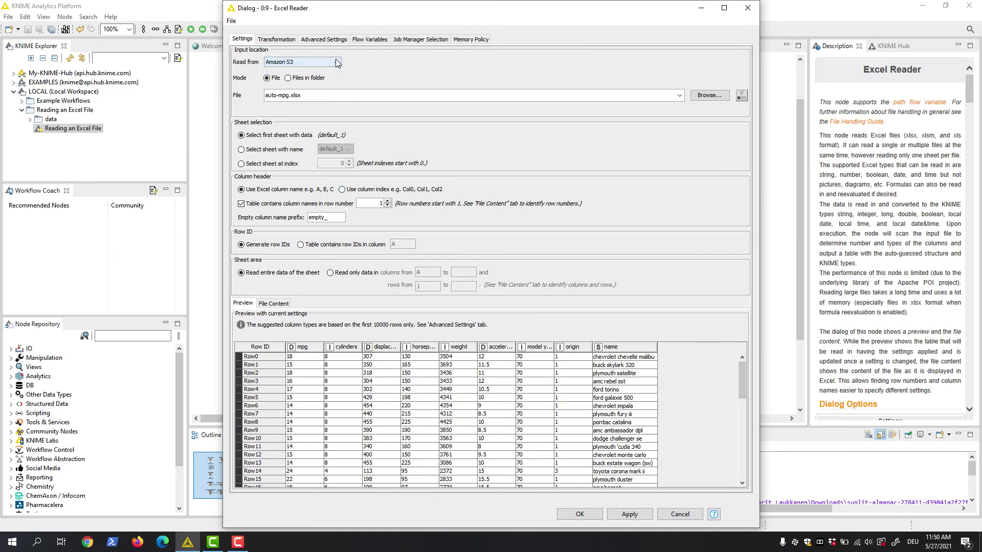
left_click(695, 98)
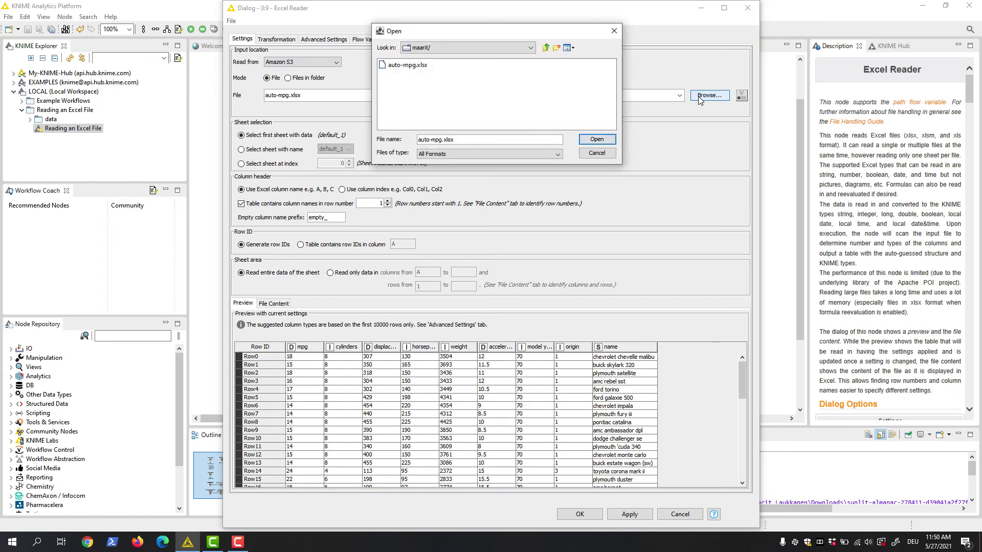
left_click(597, 140)
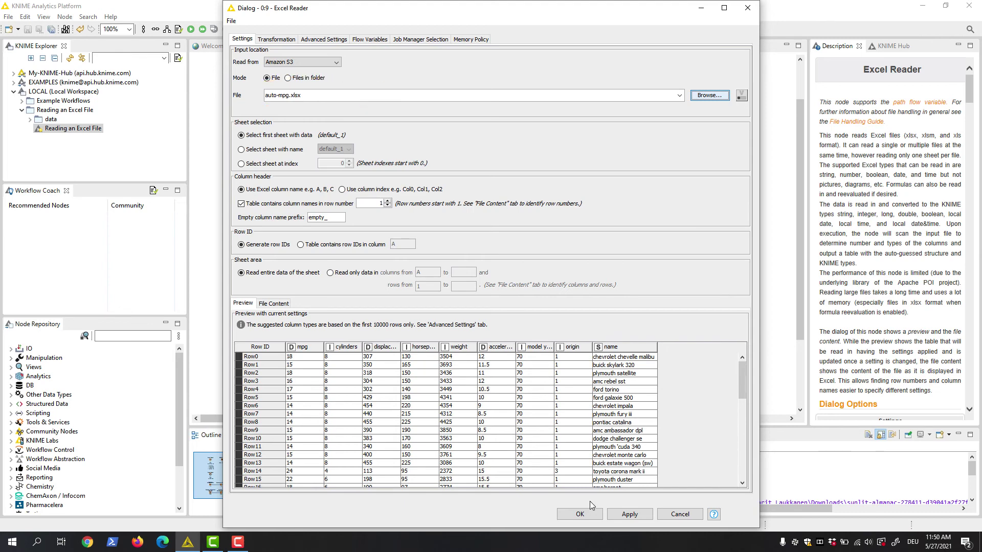
left_click(580, 514)
Step: Connect the Google Cloud Storage Connector to the Excel Reader, confirm its settings, and execute it
left_click_drag(485, 310, 488, 305)
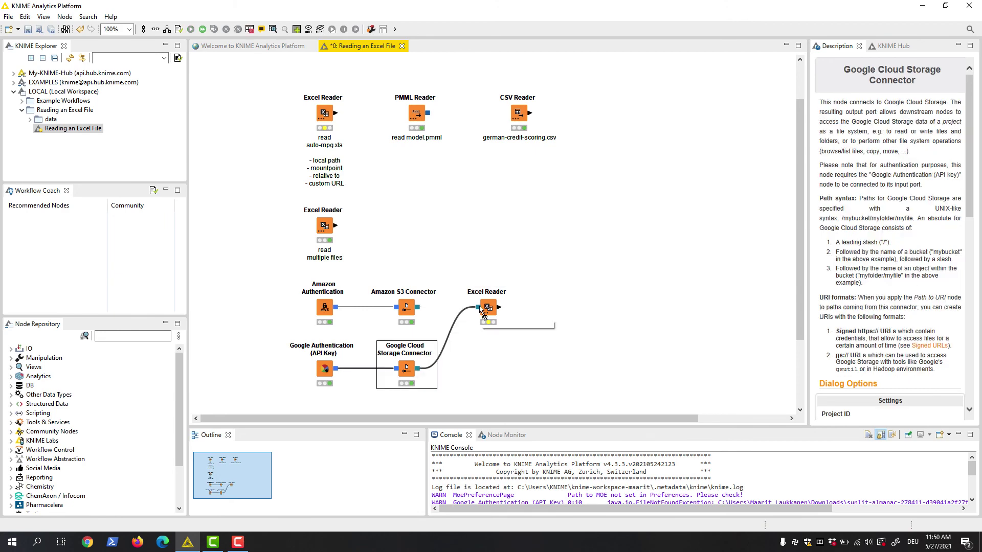
double_click(488, 305)
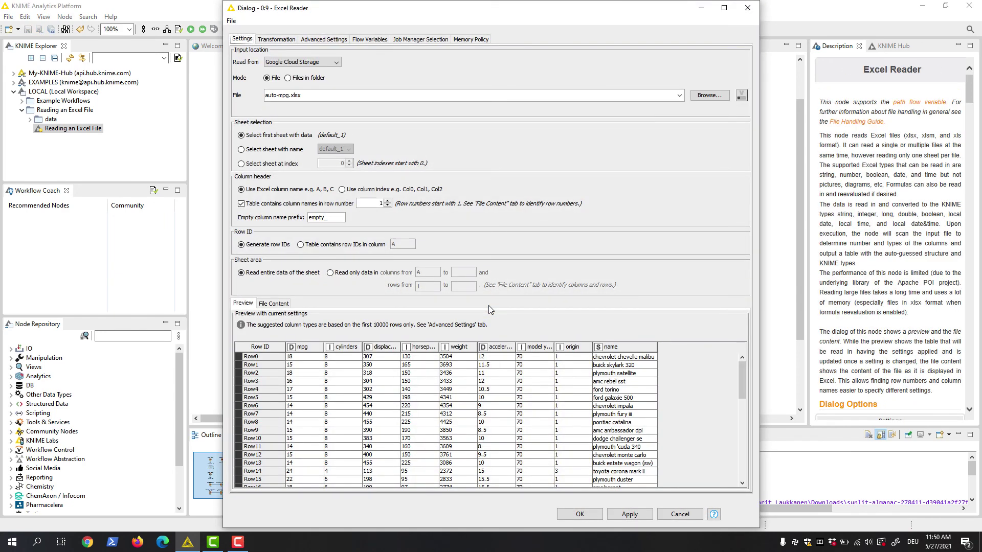
left_click(580, 514)
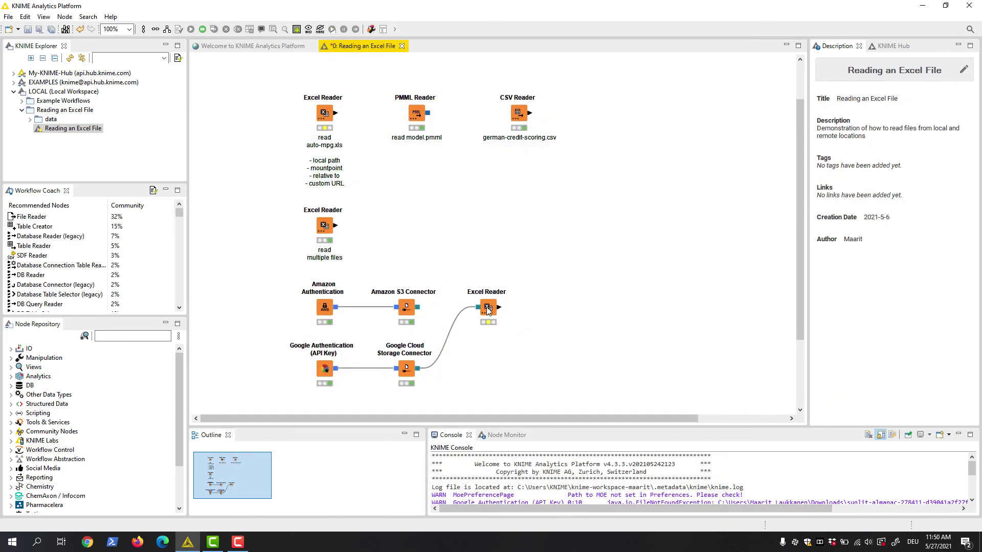
right_click(488, 307)
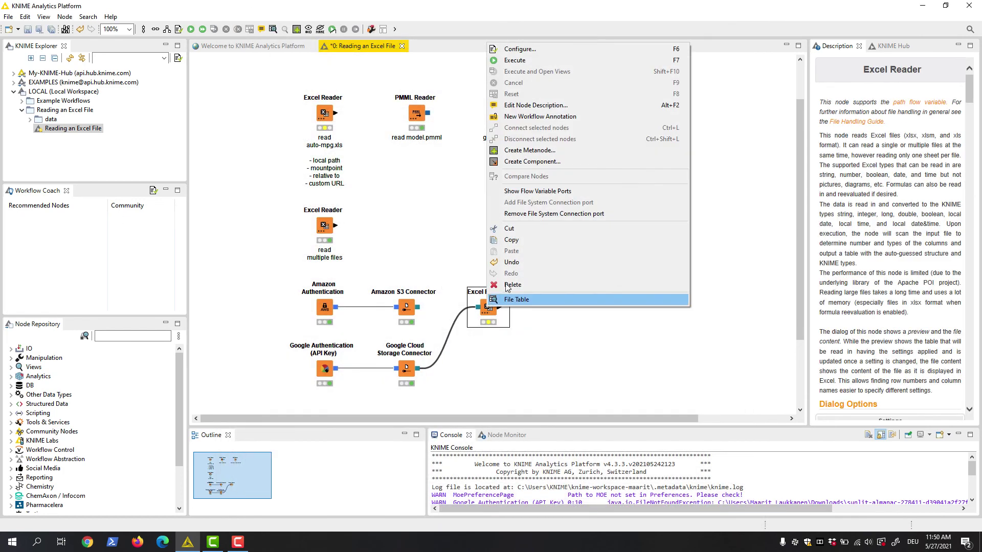
left_click(518, 61)
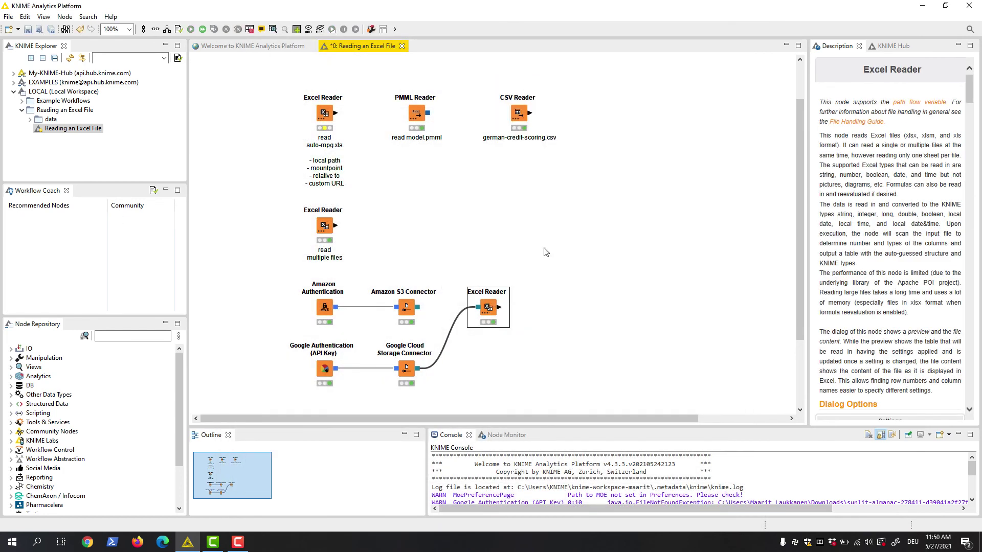